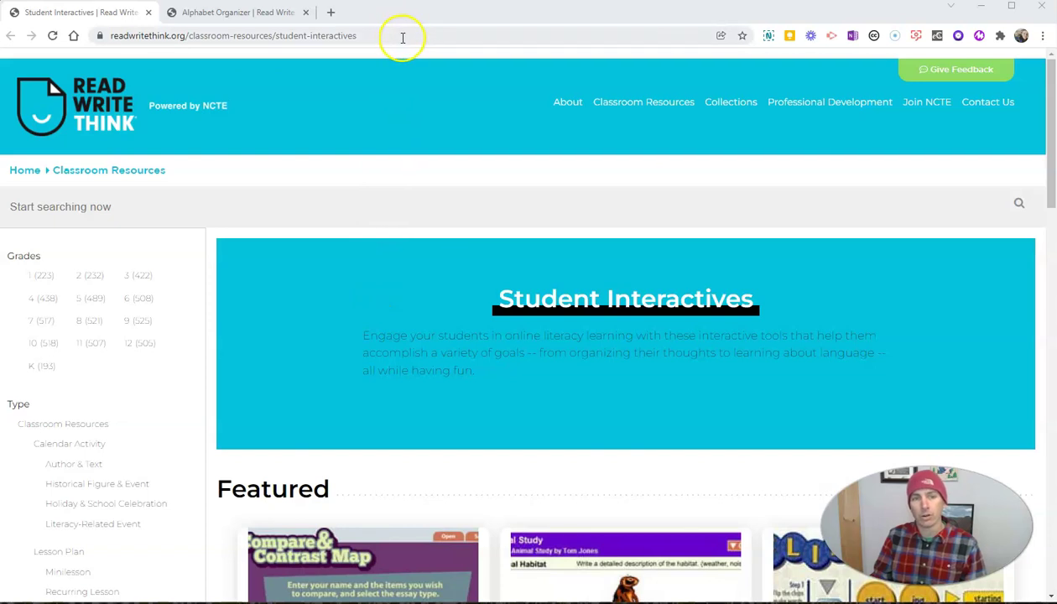
# - Look over the featured tools and resource types on the Student Interactives page
pyautogui.click(251, 14)
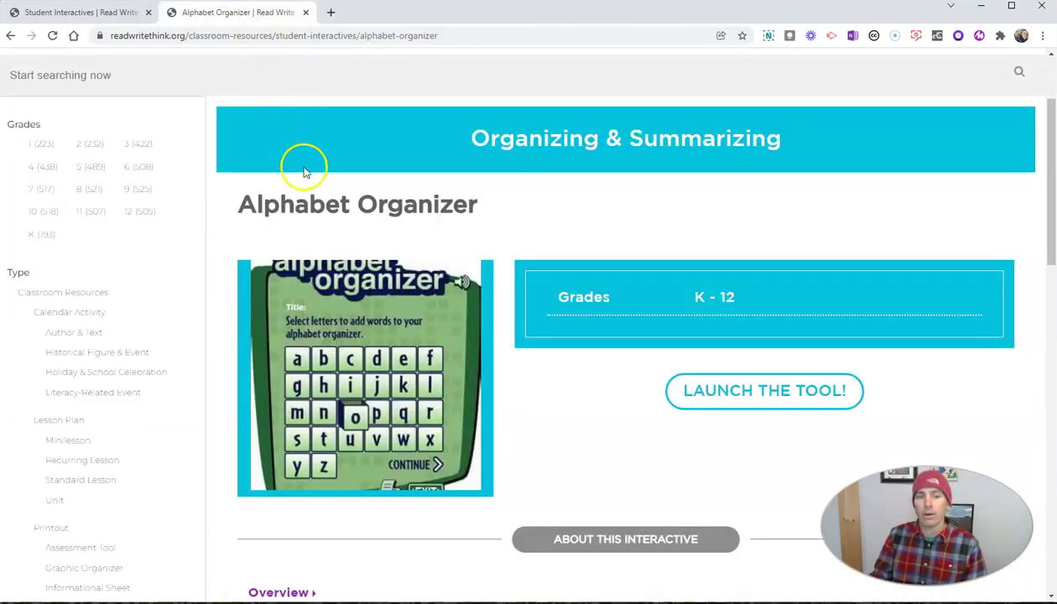
pyautogui.click(67, 13)
pyautogui.scroll(-3, 349, 361)
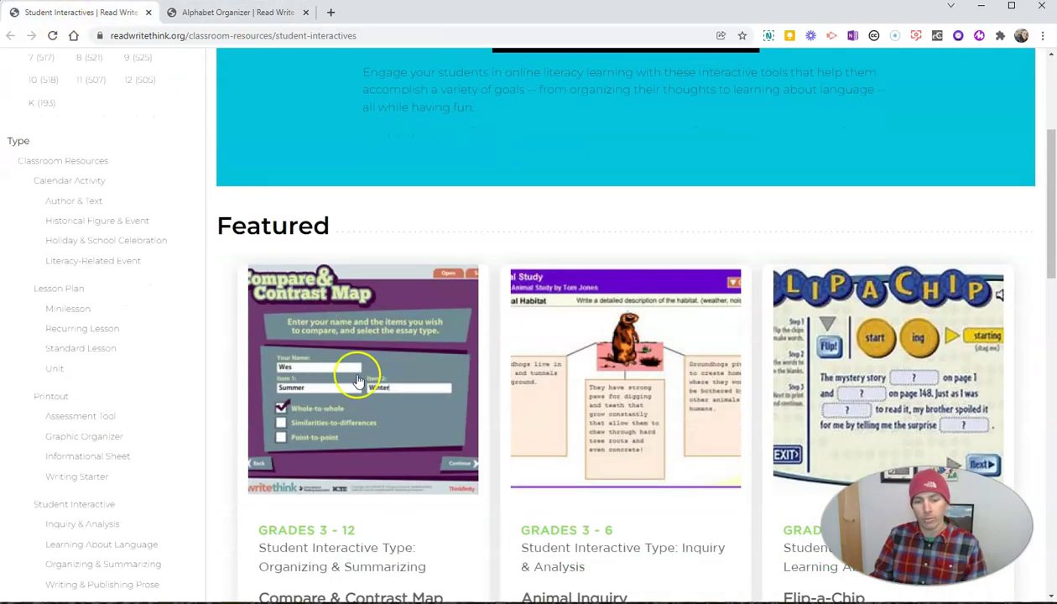
pyautogui.scroll(-1, 358, 372)
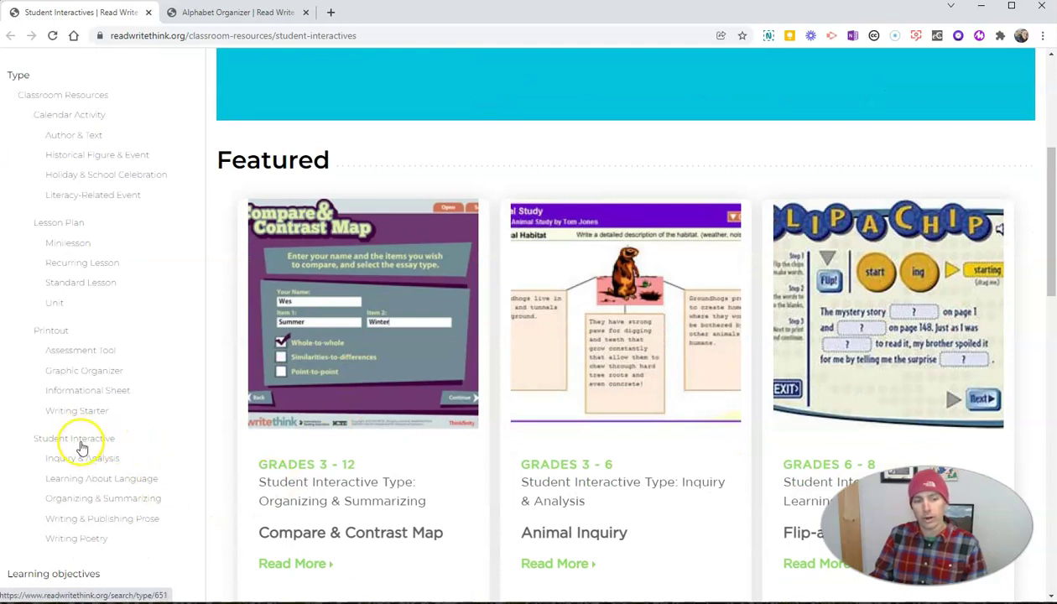
# - Launch the Alphabet Organizer tool from its Read Write Think resource page
pyautogui.click(251, 14)
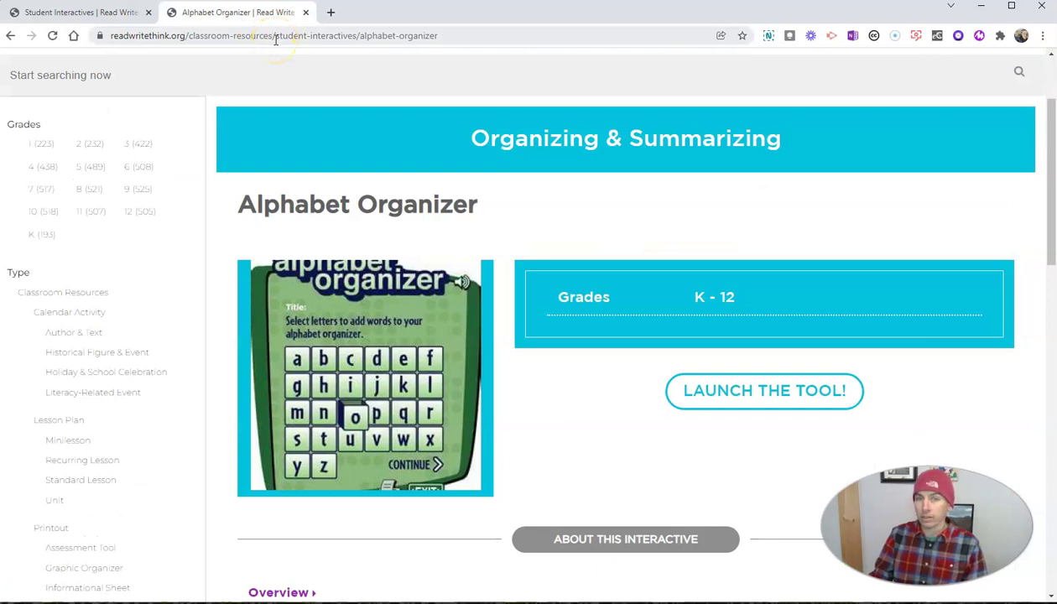
pyautogui.scroll(-1, 424, 197)
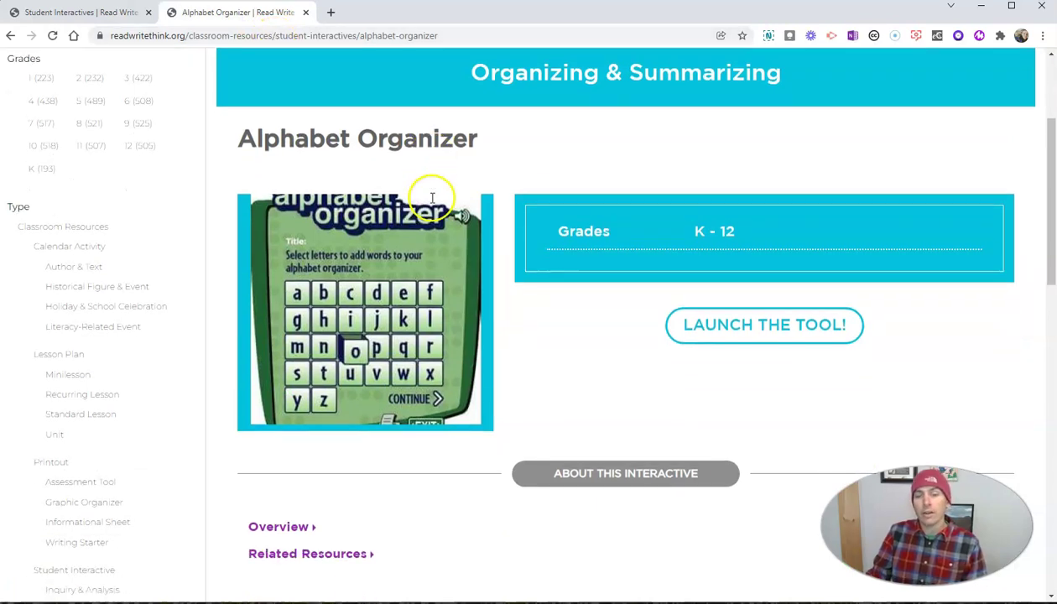
pyautogui.click(797, 327)
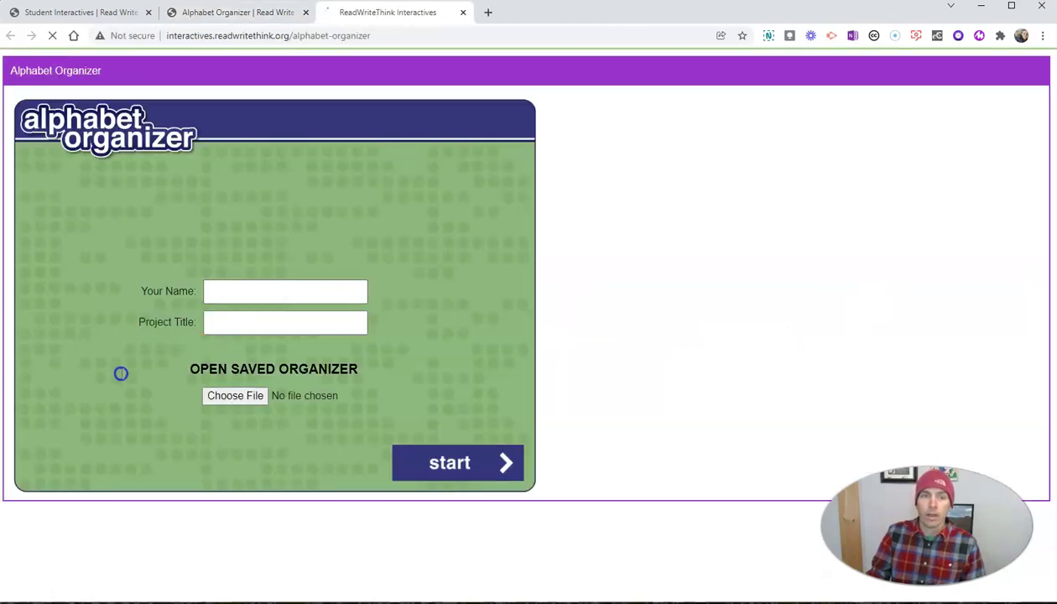
pyautogui.scroll(-1, 252, 374)
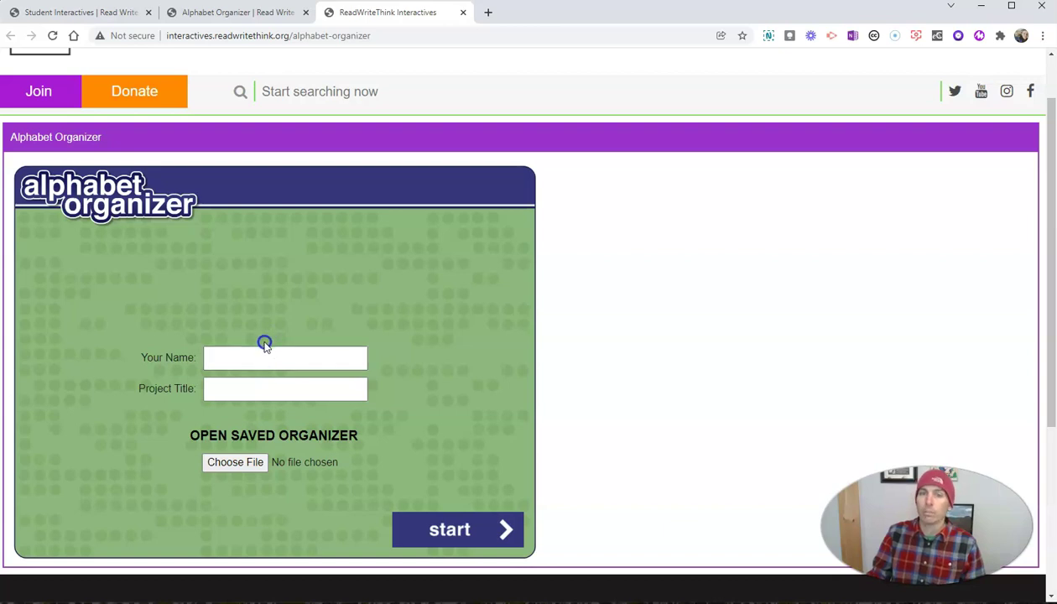
# - Start an organizer with the author's name and the title My Alphabet Book, using the one word and one picture per letter format
pyautogui.click(266, 359)
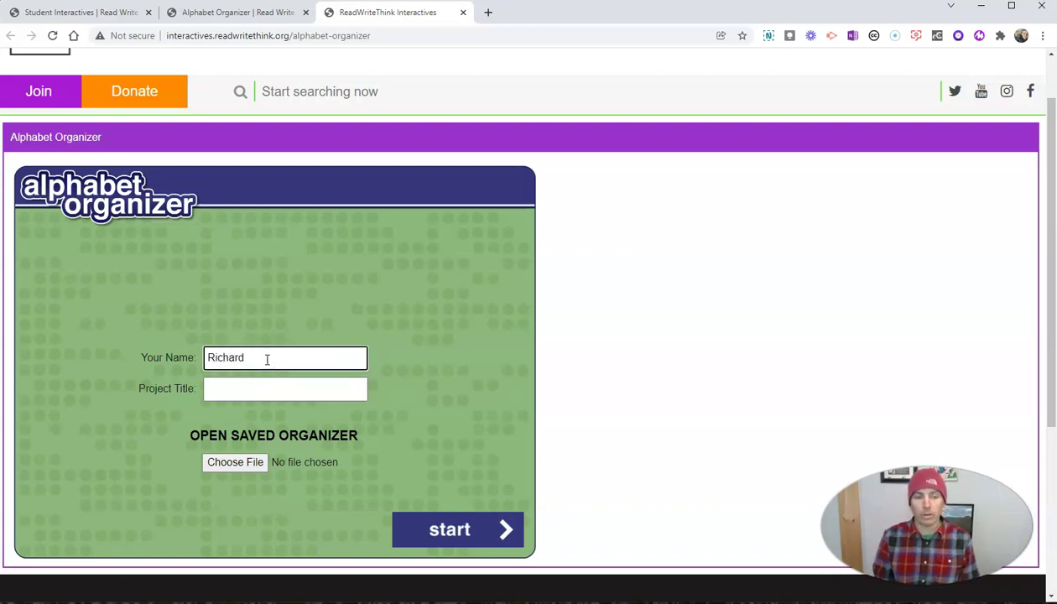
pyautogui.click(253, 392)
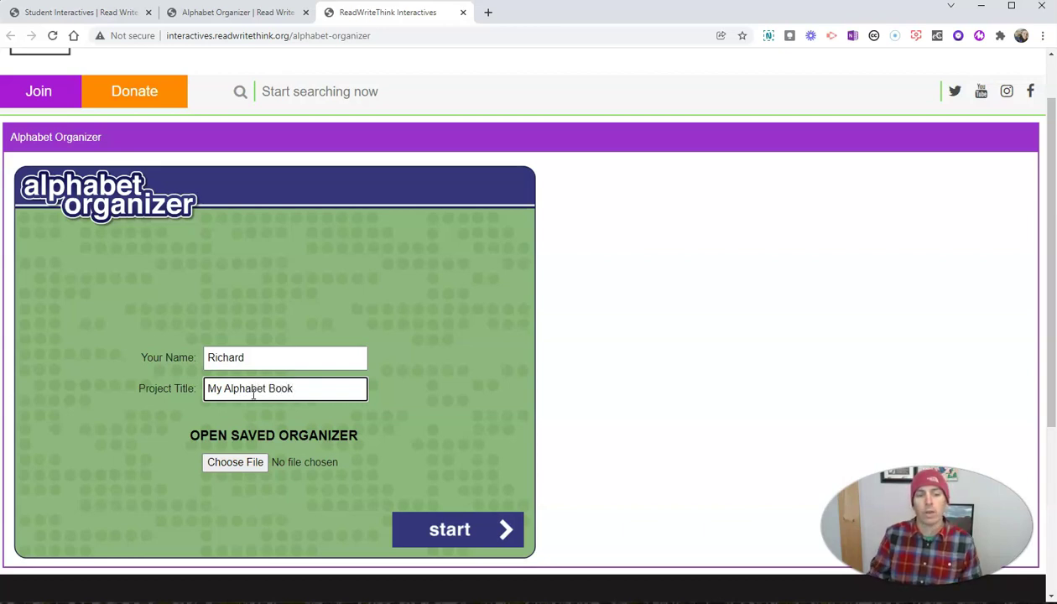
pyautogui.click(458, 532)
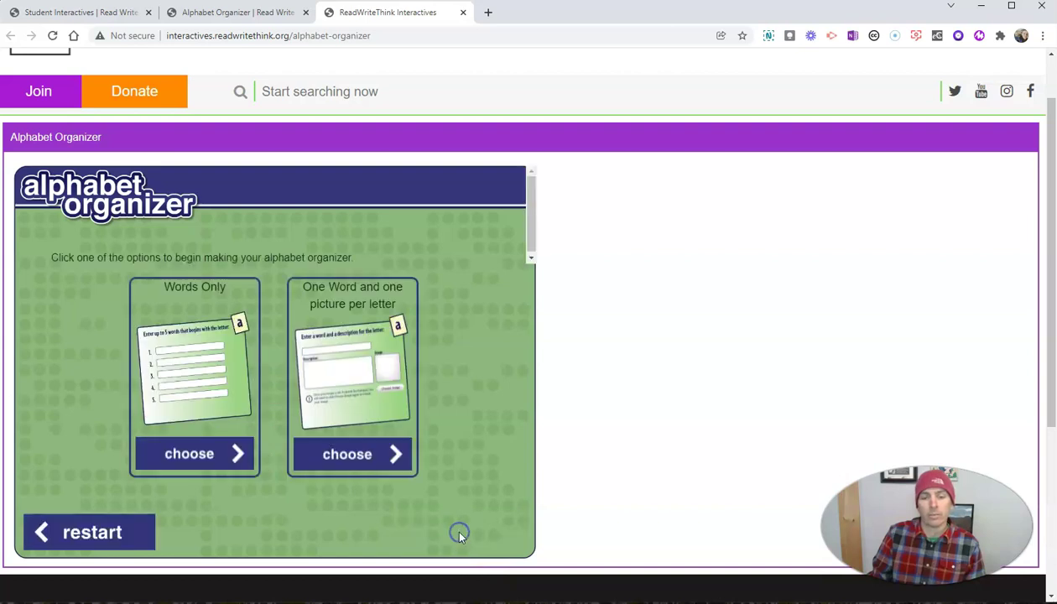
pyautogui.click(190, 384)
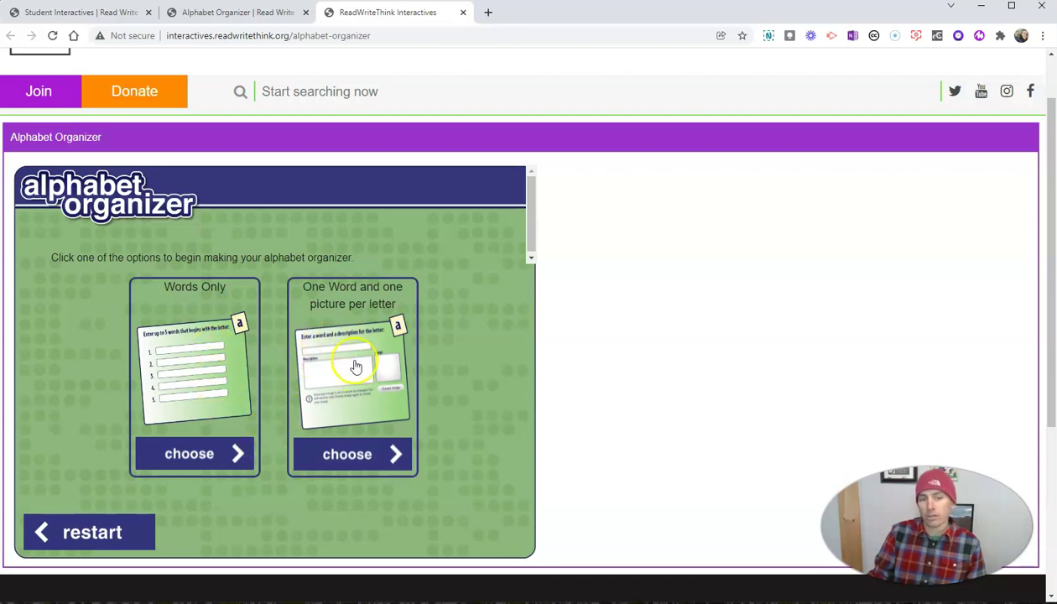
pyautogui.click(362, 457)
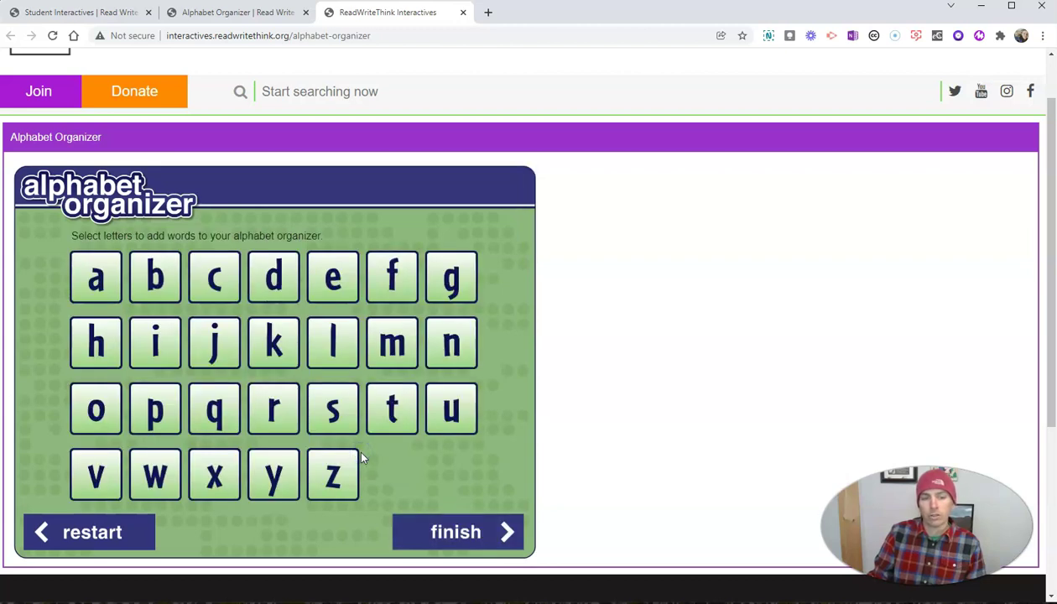
# - For the letter a, enter the word Apple and attach the apple-g787a7a37b_640 image
pyautogui.click(97, 284)
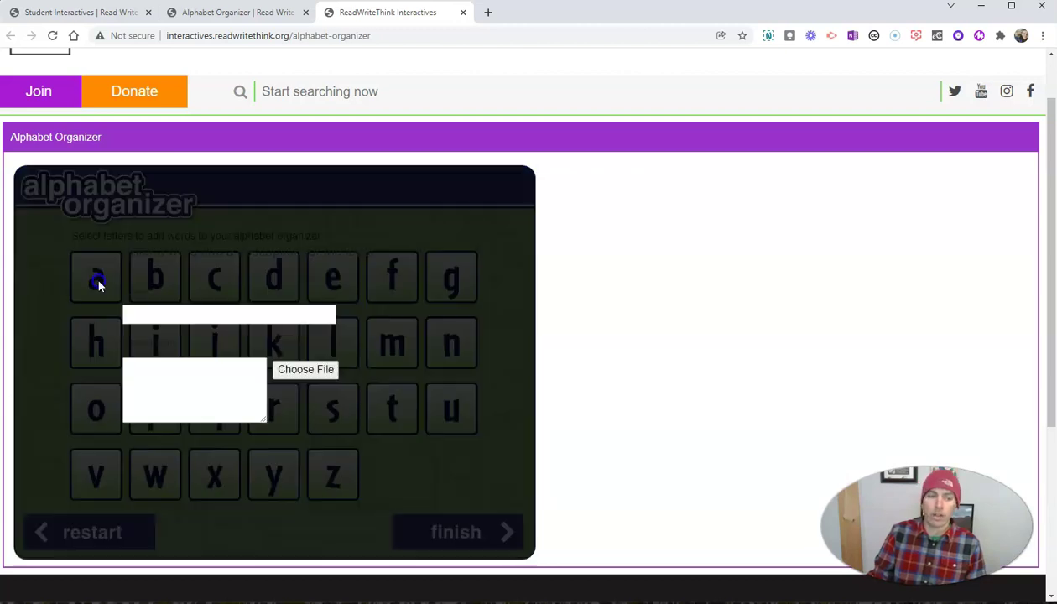
pyautogui.click(164, 314)
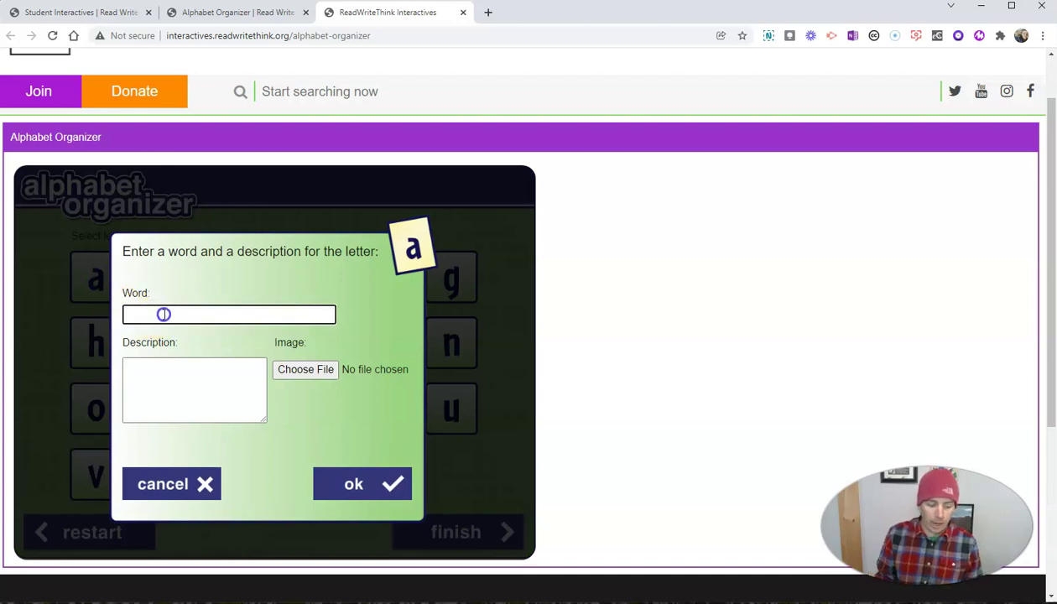
pyautogui.write('Apple')
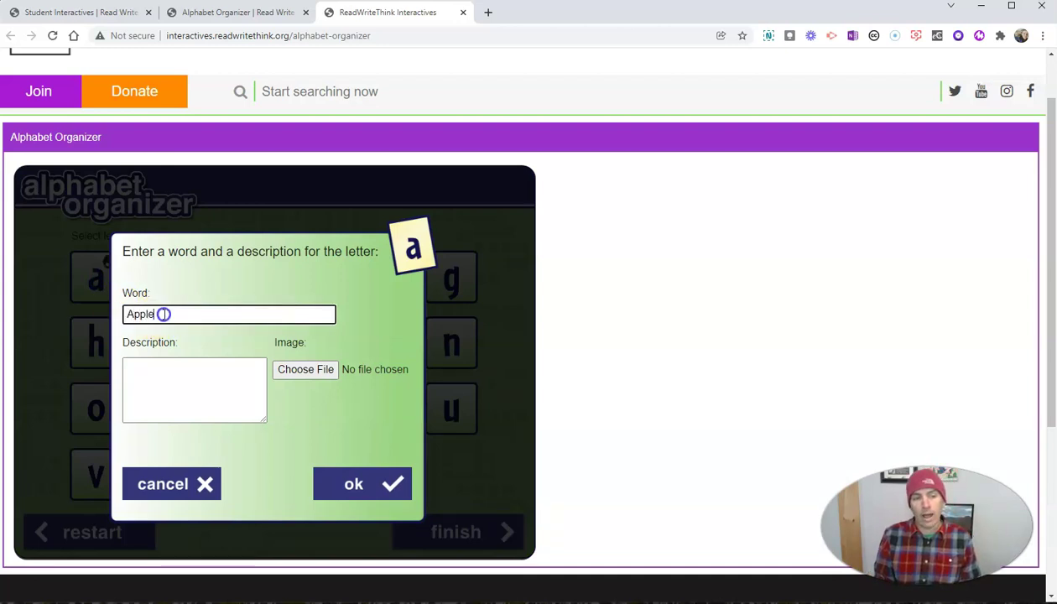
pyautogui.click(315, 374)
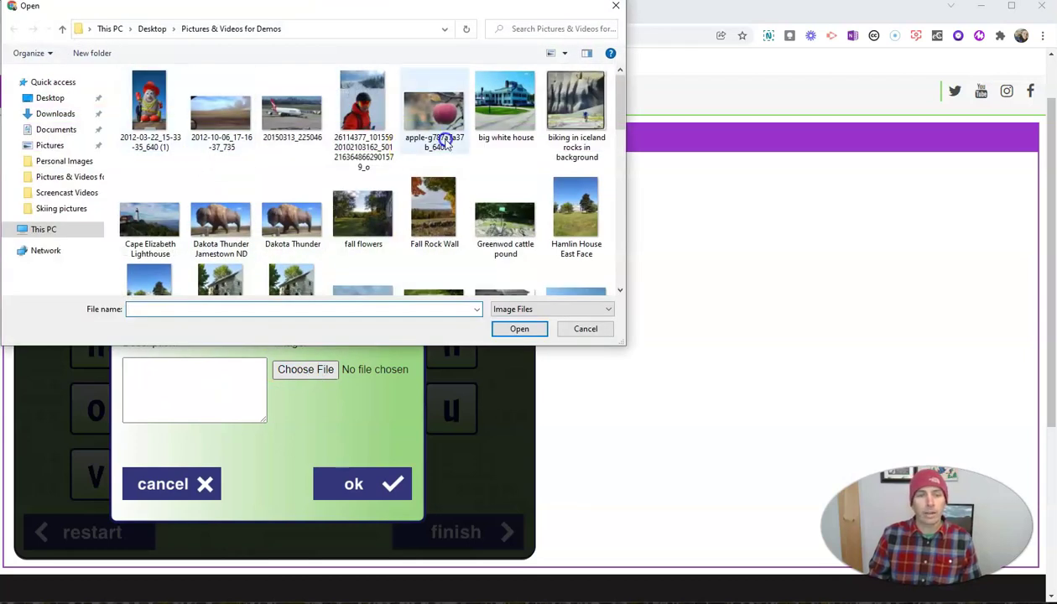
pyautogui.click(446, 118)
pyautogui.click(519, 329)
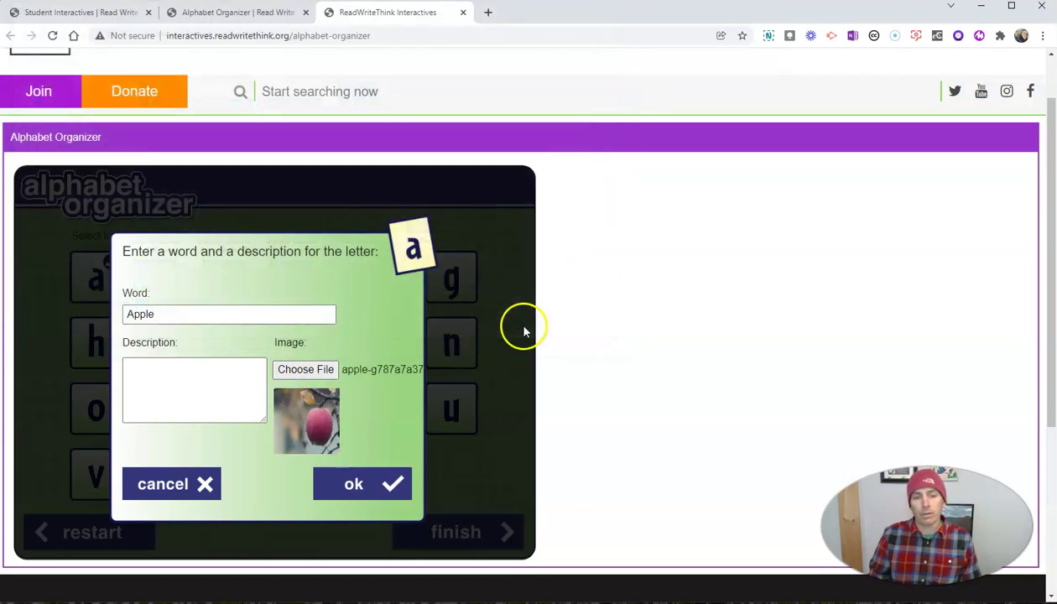
# - Add the description "A is for apple. I like to eat all kinds of apples." and submit the letter a entry
pyautogui.click(207, 378)
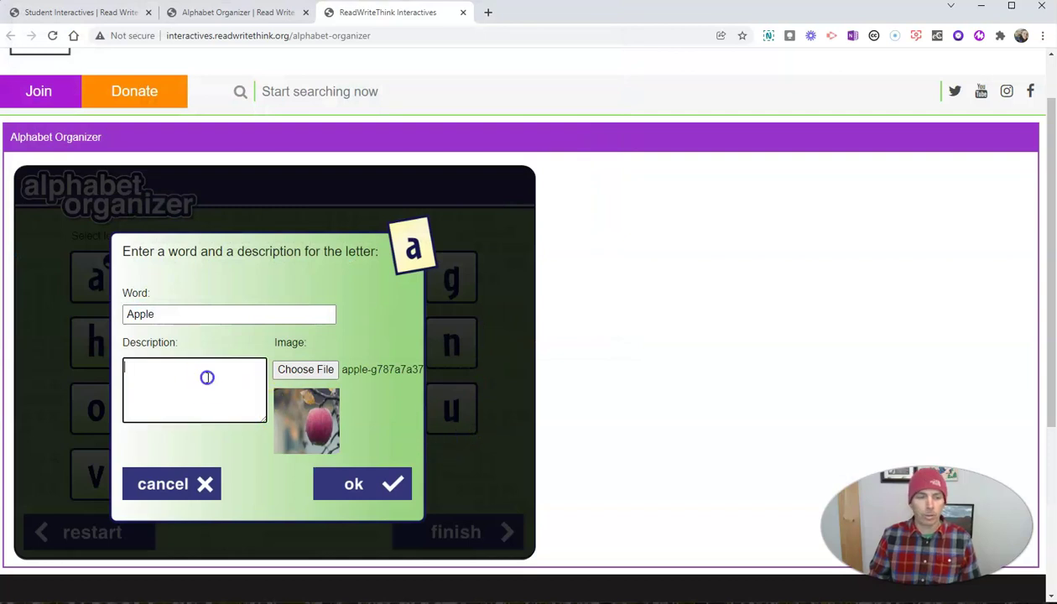
pyautogui.write('A')
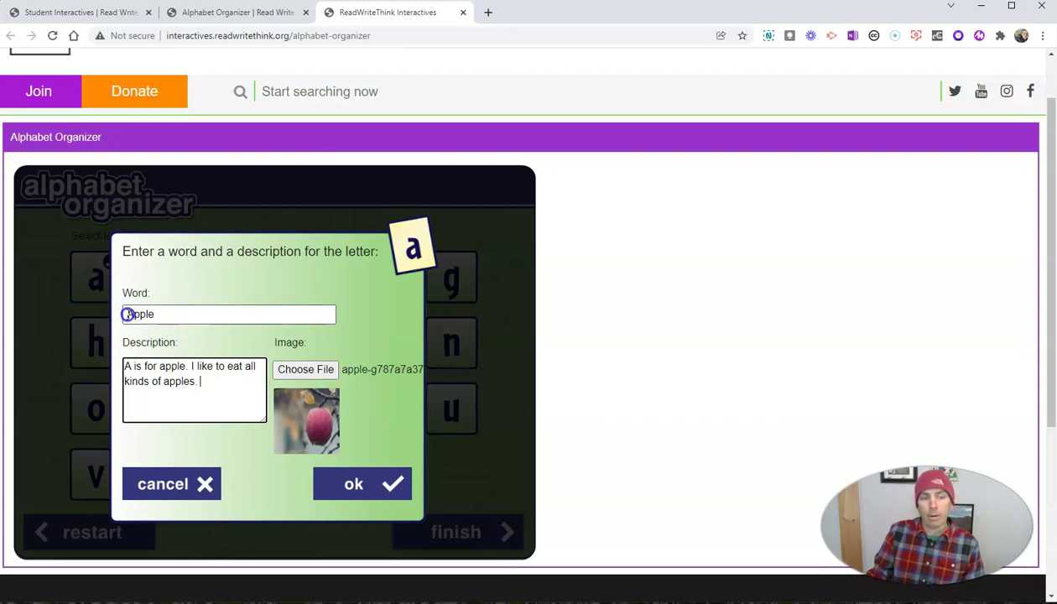
pyautogui.click(362, 486)
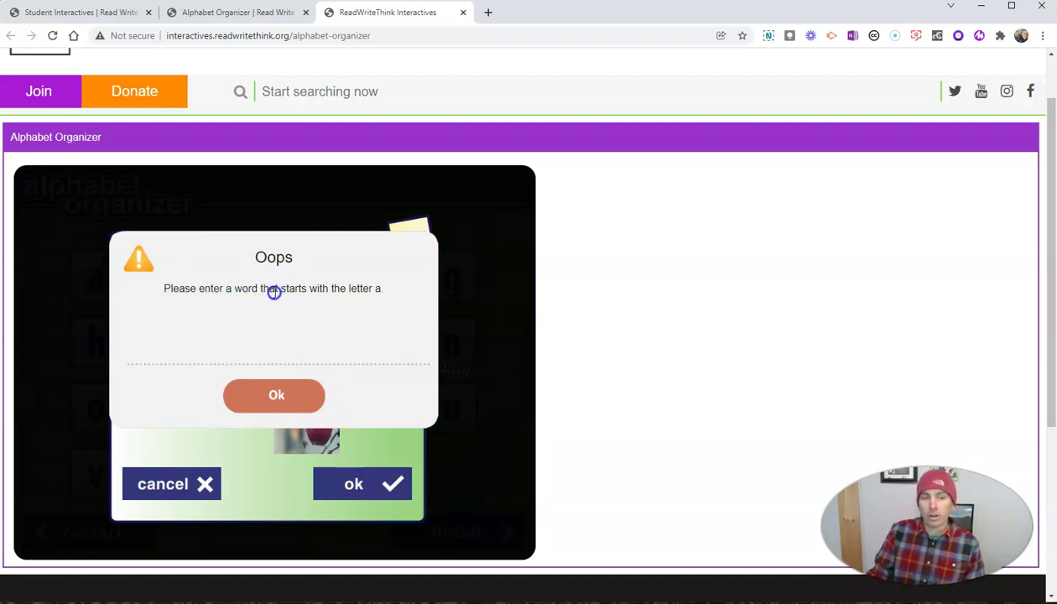
# - Change the letter a word to lowercase "apple" and submit the entry again
pyautogui.click(312, 395)
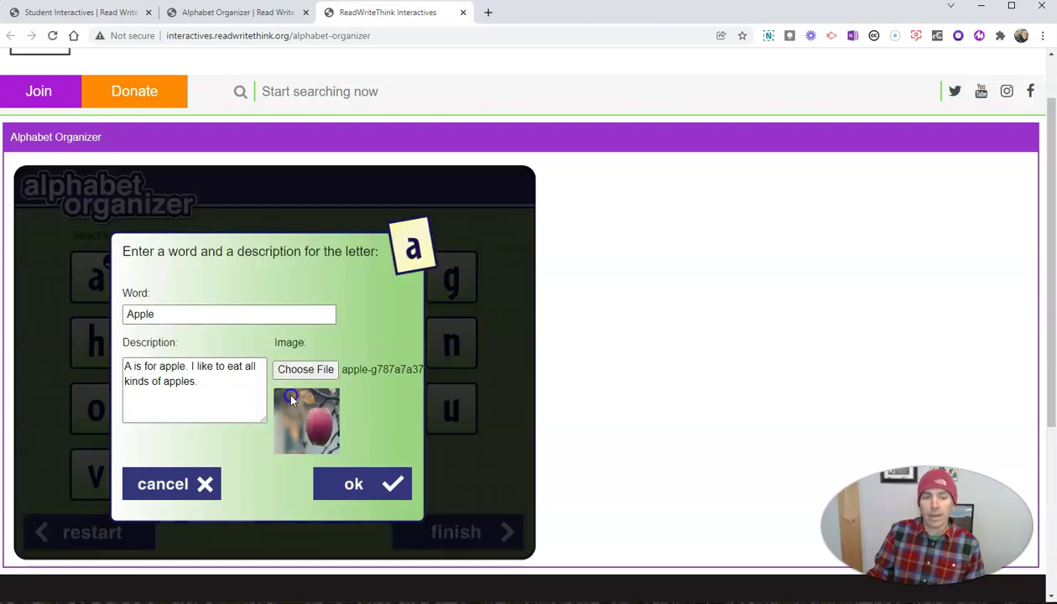
pyautogui.click(133, 313)
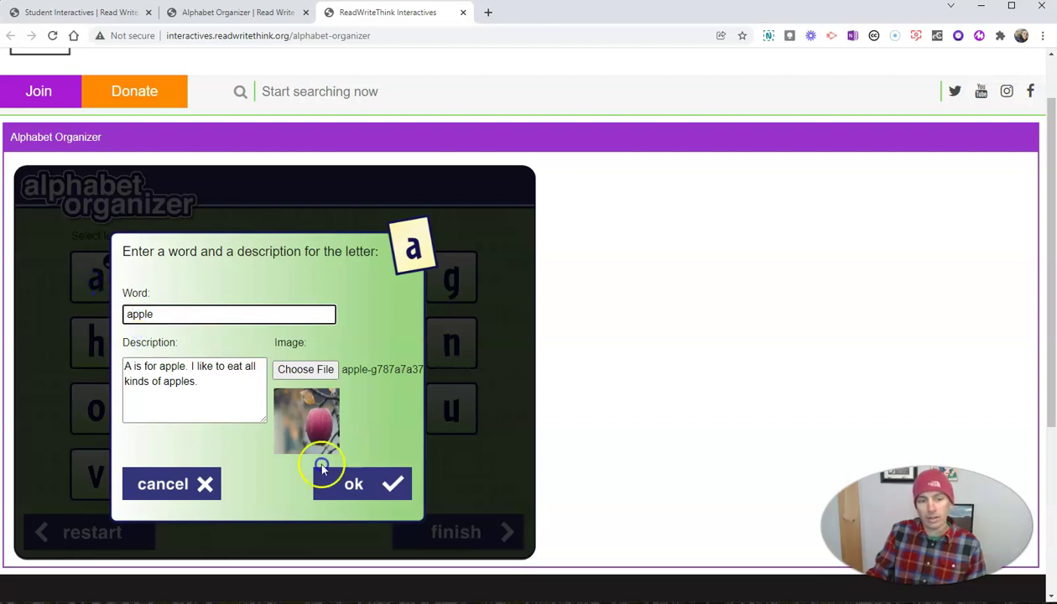
pyautogui.click(353, 484)
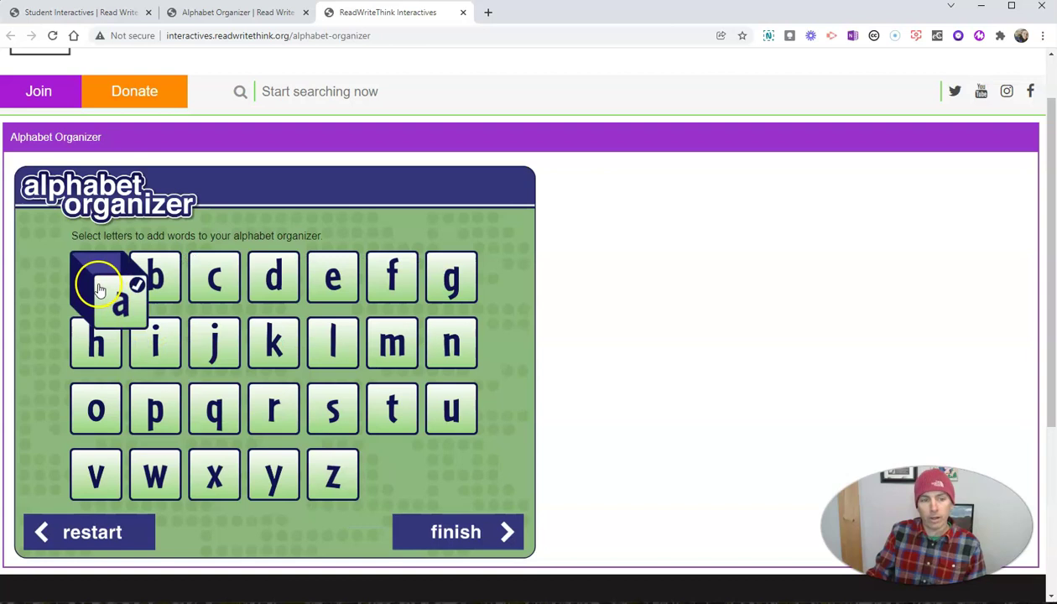
# - For the letter b, enter the word bison and attach the Dakota Thunder image
pyautogui.click(151, 281)
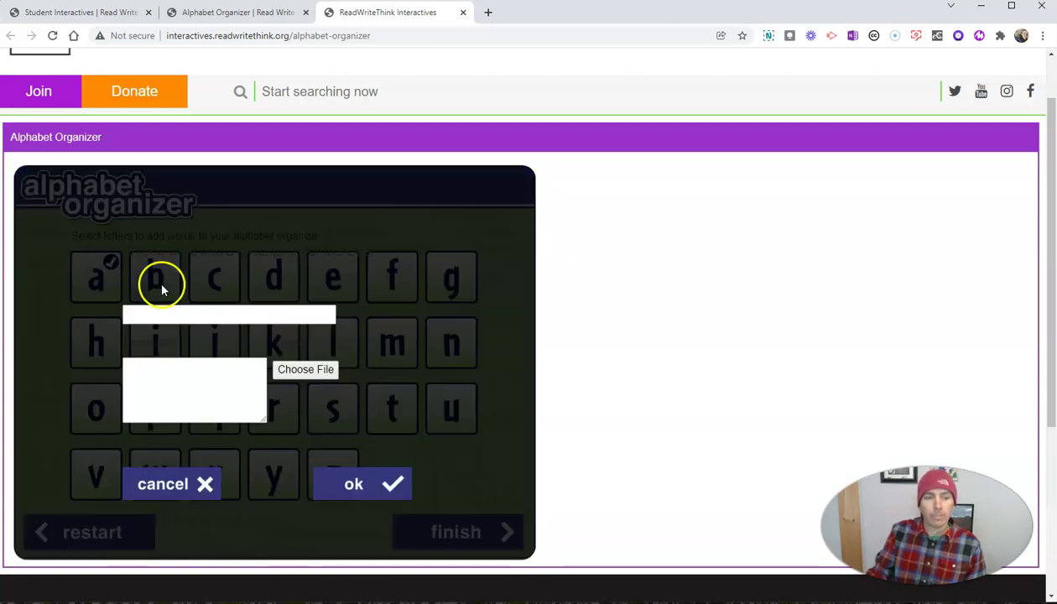
pyautogui.click(162, 313)
pyautogui.write('biso')
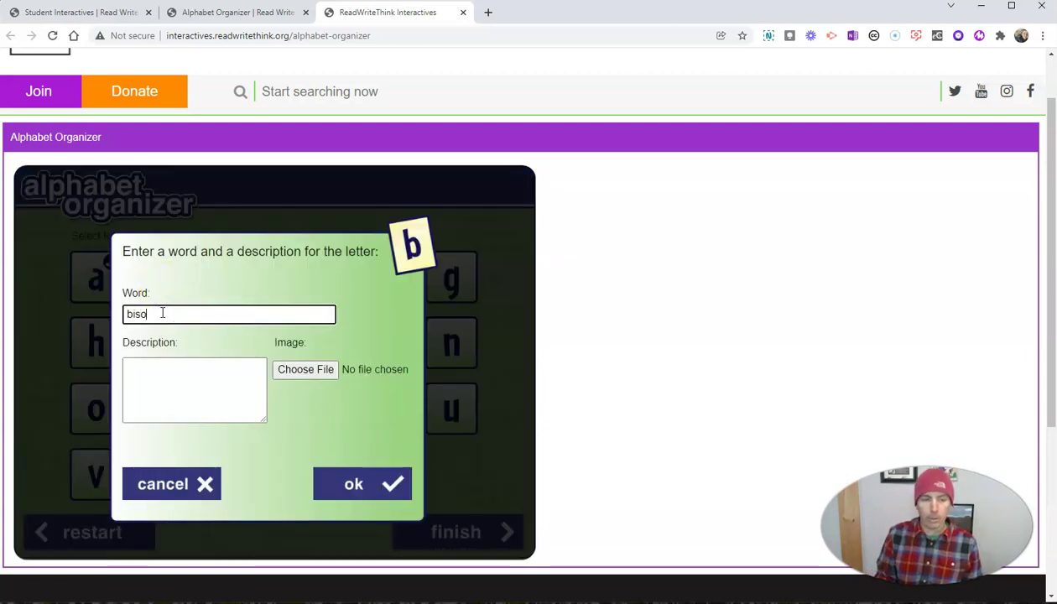
pyautogui.write('n')
pyautogui.click(312, 374)
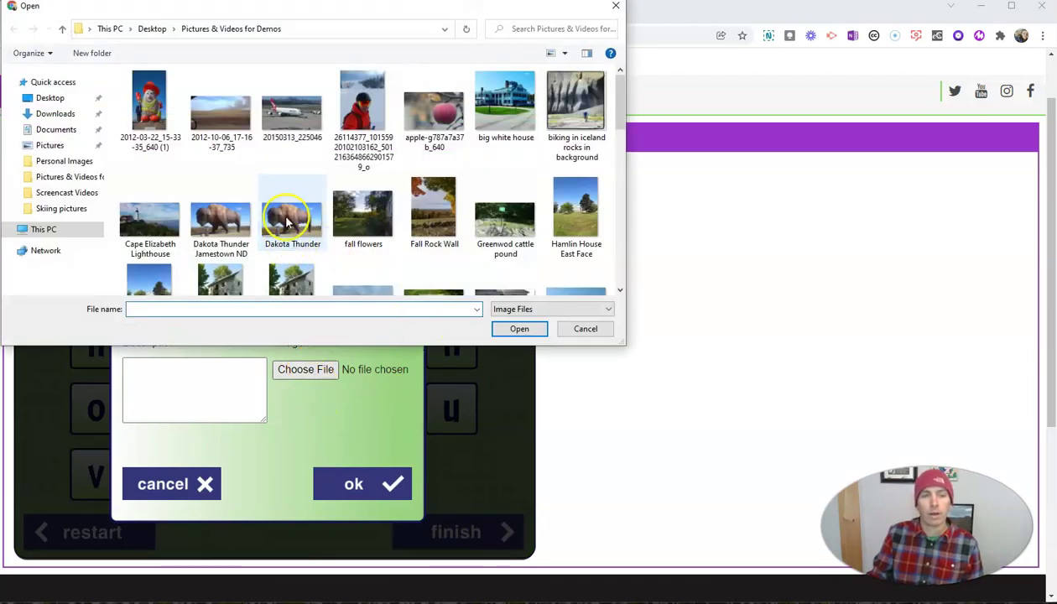
pyautogui.click(287, 220)
pyautogui.click(519, 329)
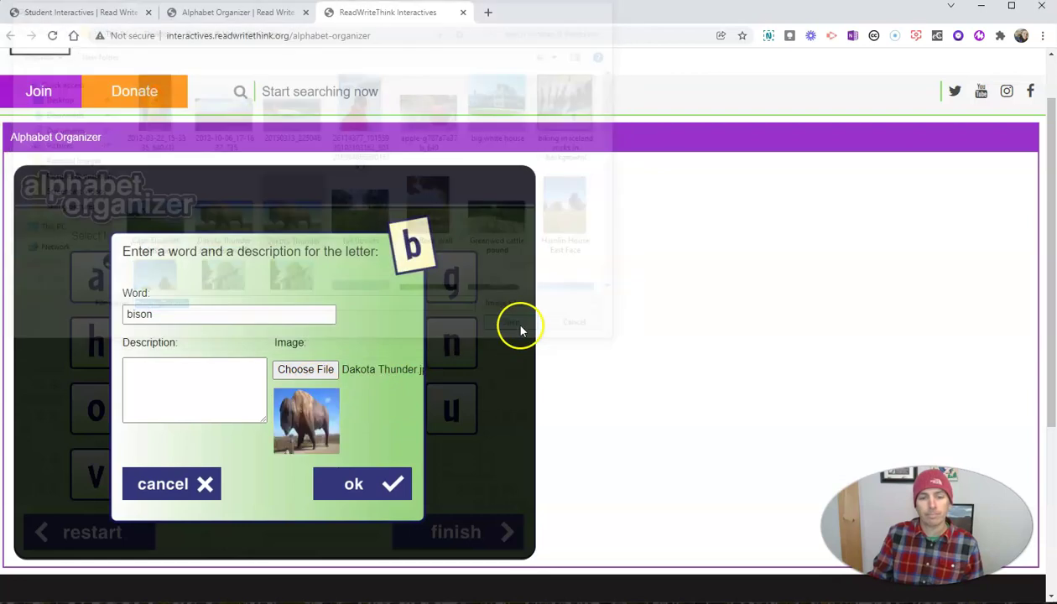
# - Give the letter b entry the description "B is for bison." and save it
pyautogui.click(217, 373)
pyautogui.write('This is a bison.')
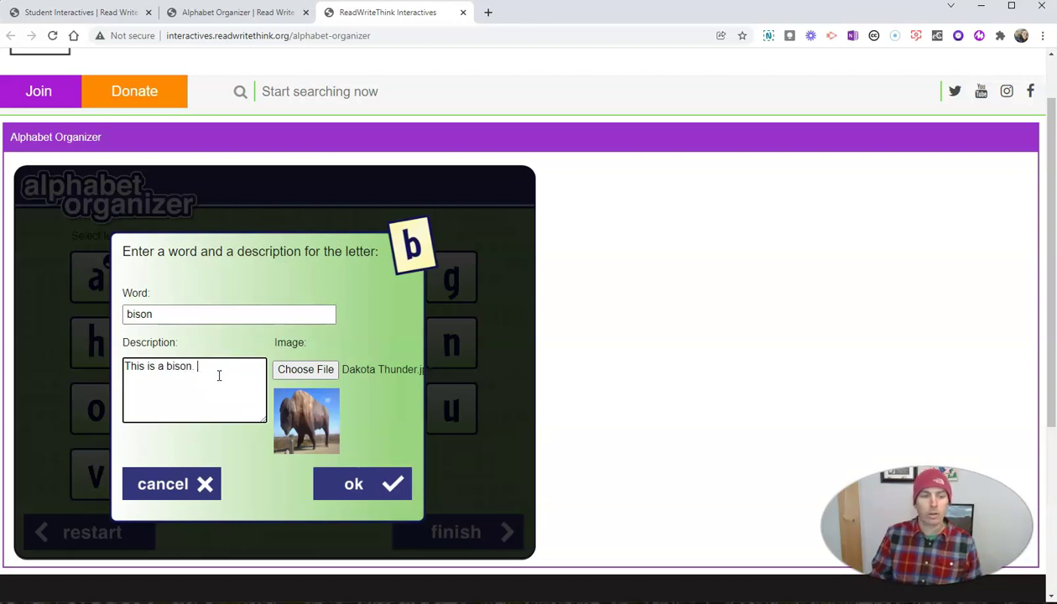
pyautogui.moveTo(216, 371); pyautogui.dragTo(123, 367)
pyautogui.write('B')
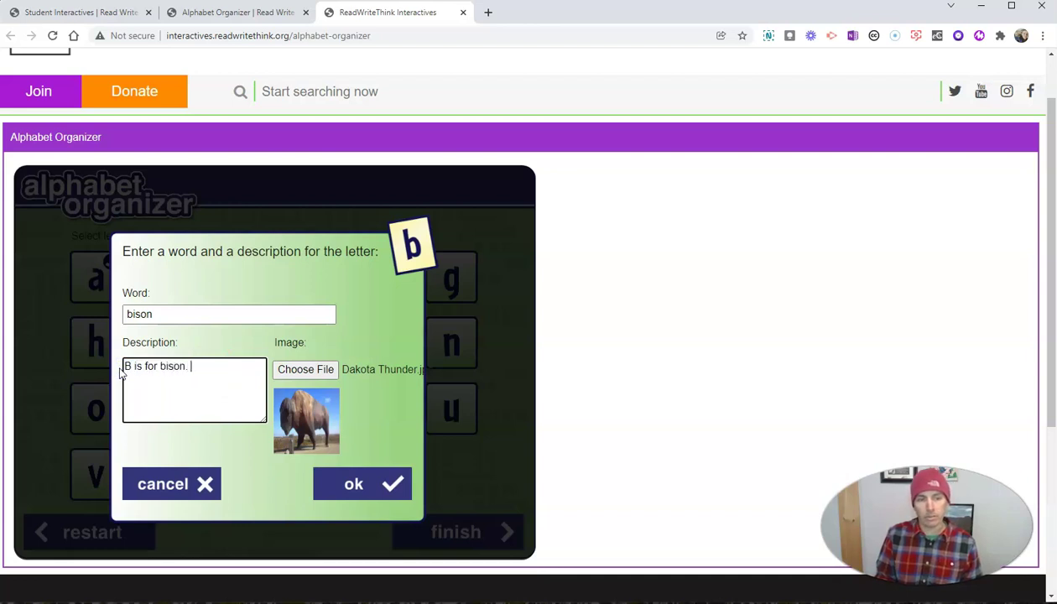
pyautogui.click(382, 486)
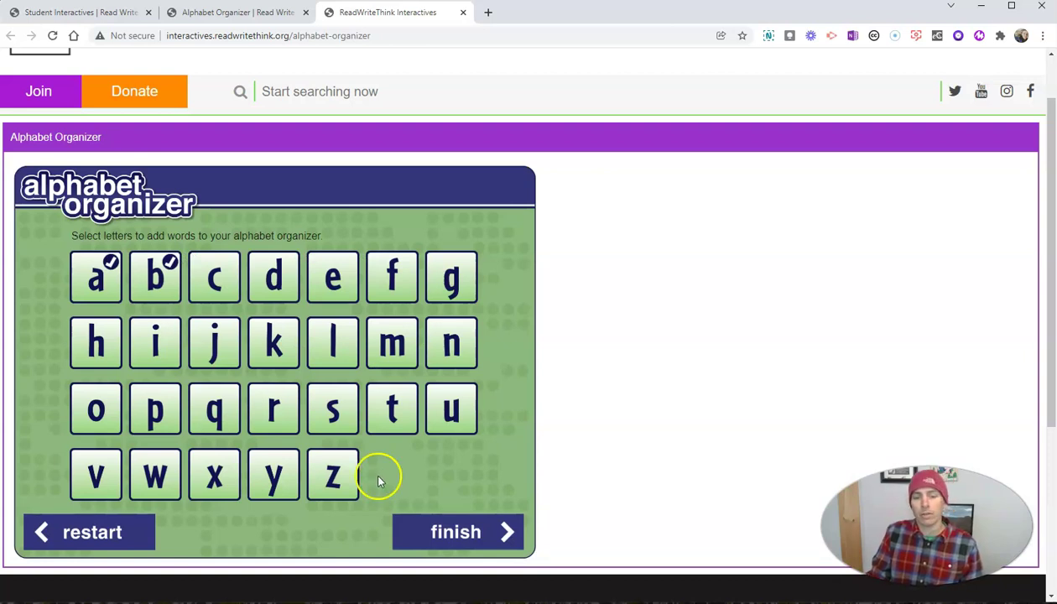
# - Finish the alphabet organizer and display it as Word Pages
pyautogui.click(464, 533)
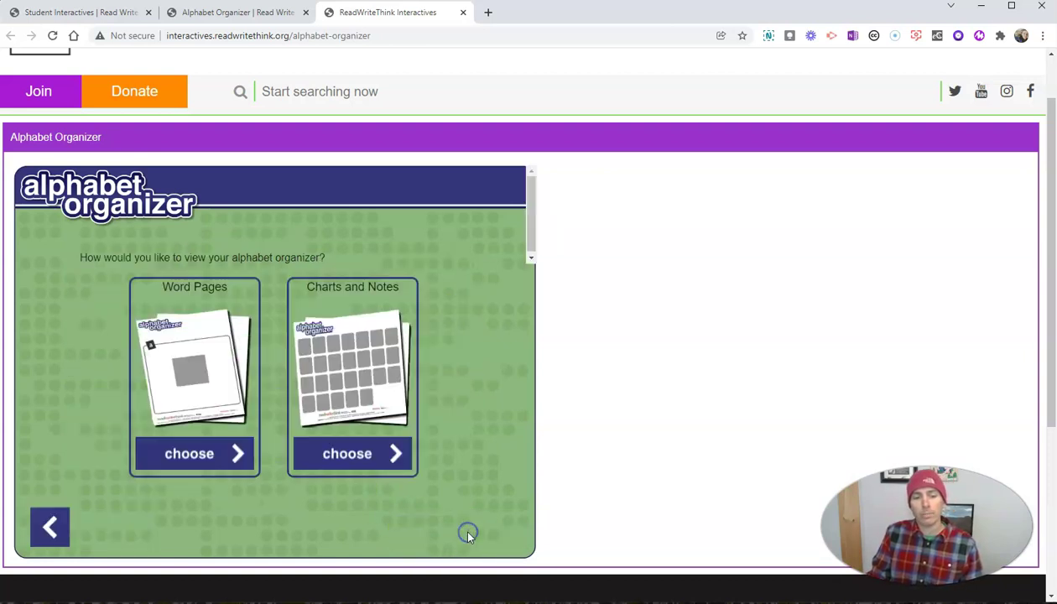
pyautogui.click(209, 457)
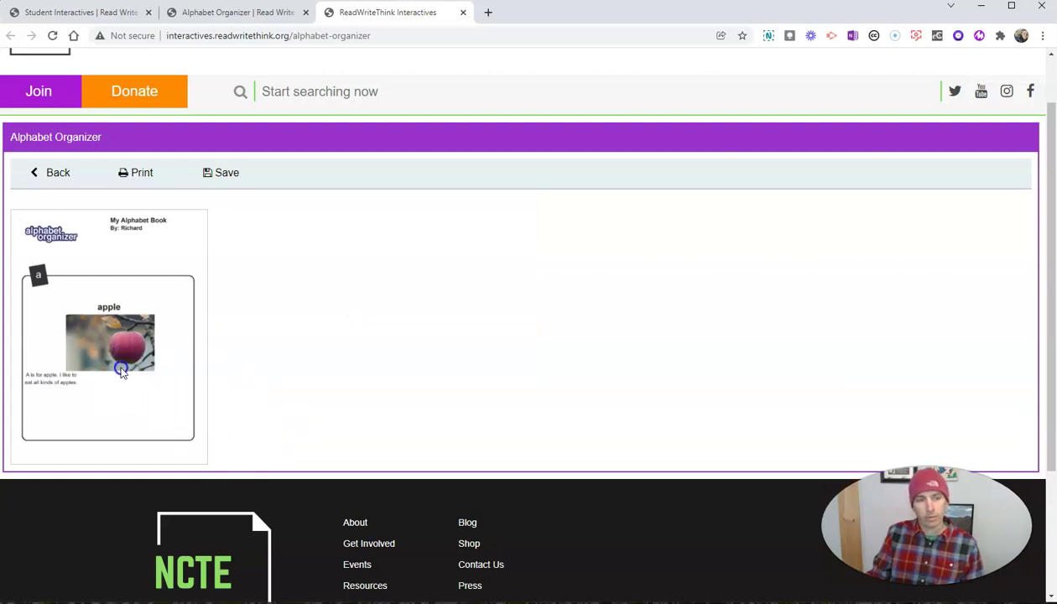
# - Preview the word page for printing, then leave it and return to the choice of organizer views
pyautogui.click(147, 175)
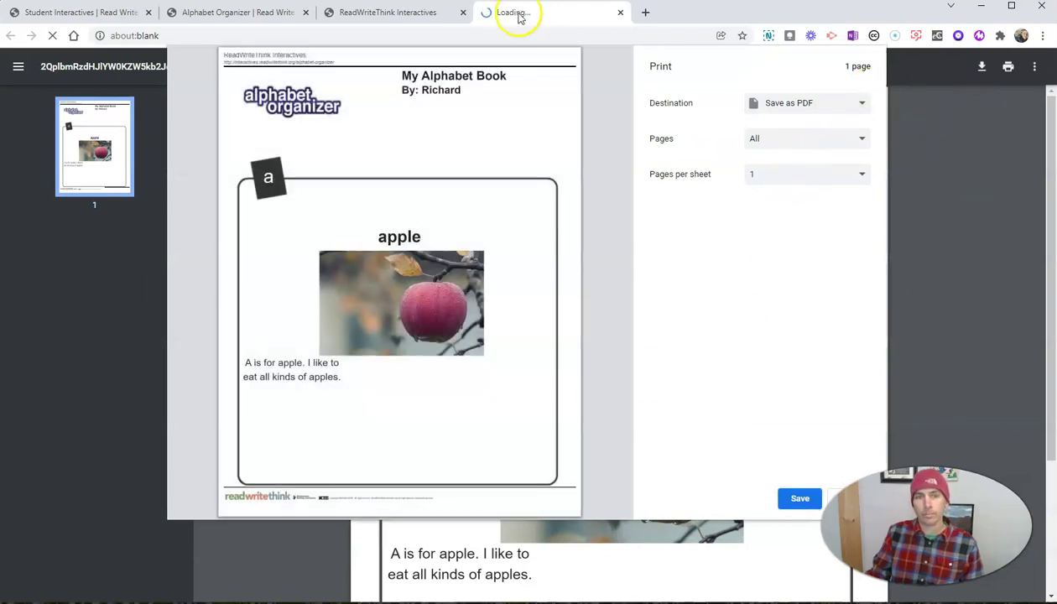
pyautogui.click(620, 13)
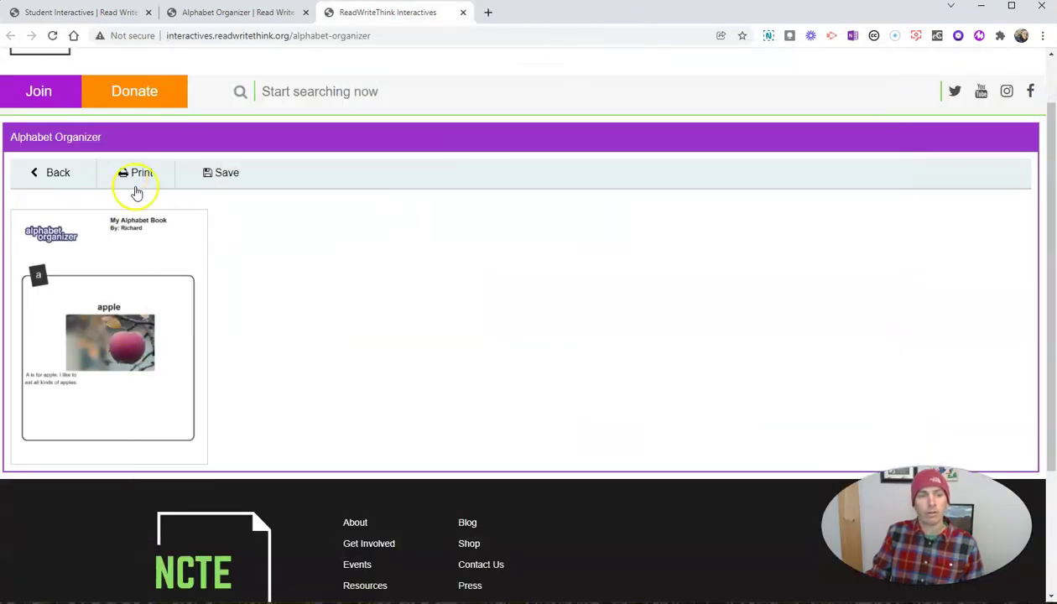
pyautogui.scroll(-1, 212, 236)
pyautogui.click(51, 104)
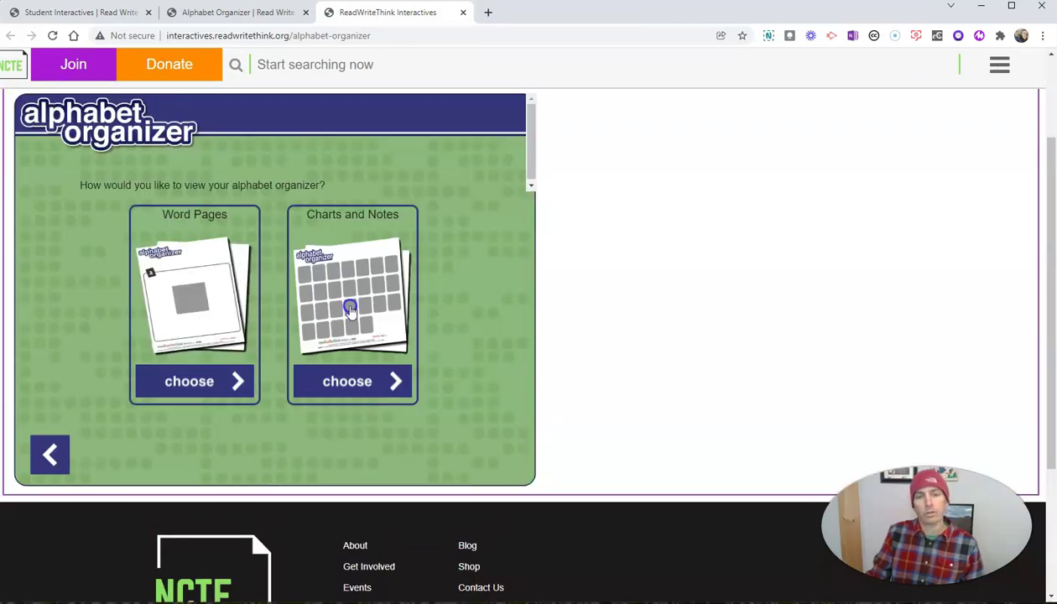
# - Display the alphabet organizer as Charts and Notes and try to print the resulting page
pyautogui.click(352, 309)
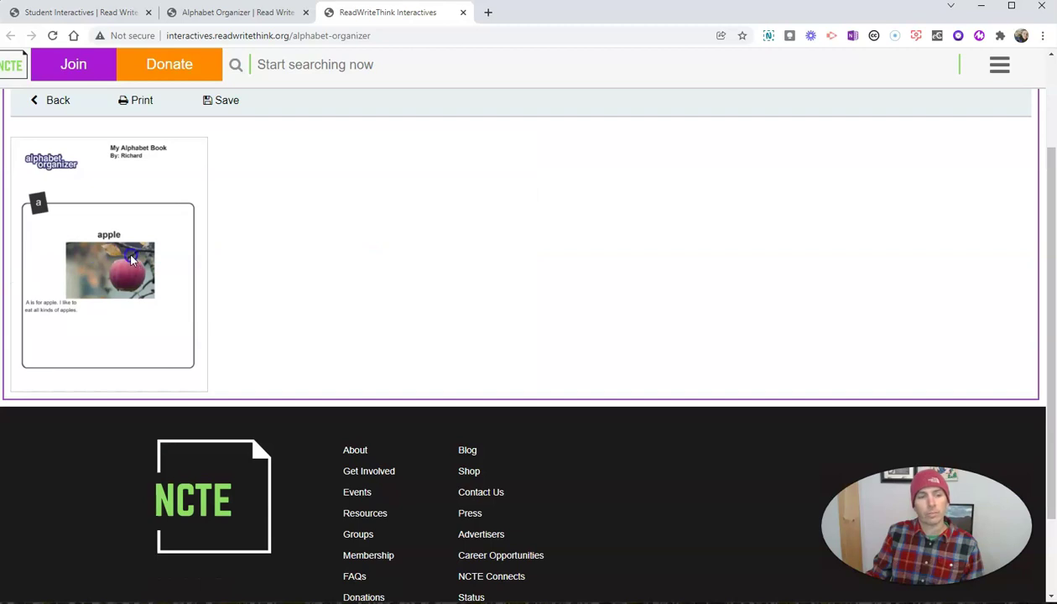
pyautogui.click(139, 107)
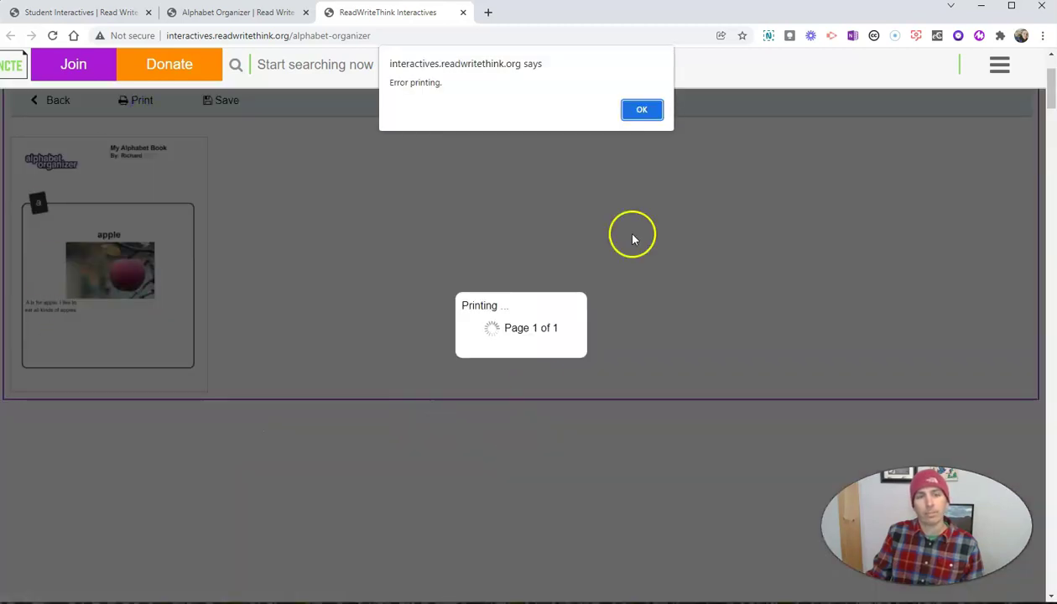
pyautogui.click(644, 110)
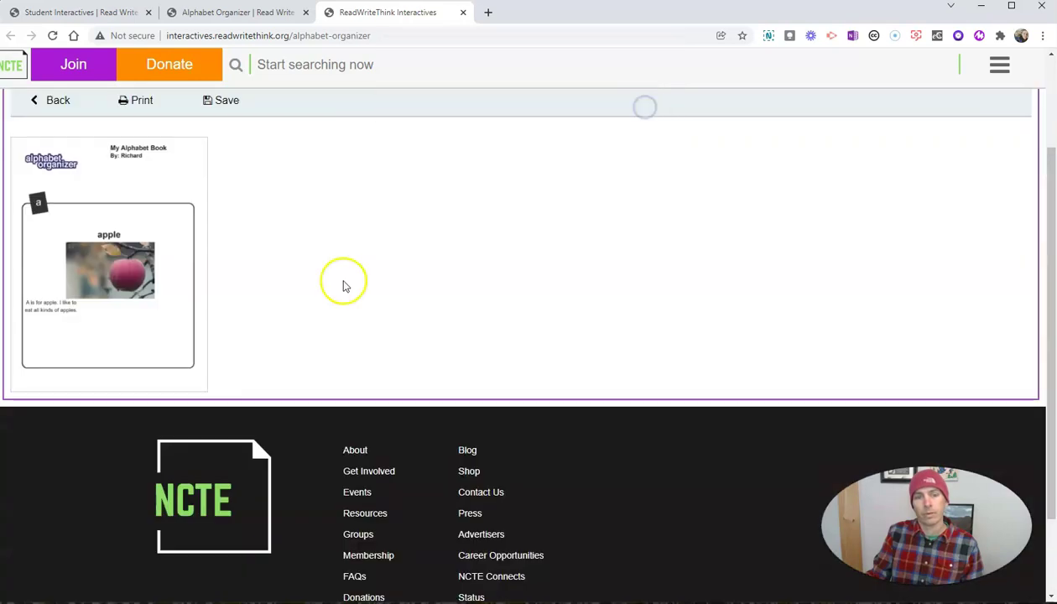
# - View the organizer as Word Pages again, then return to the choice of organizer views
pyautogui.click(42, 103)
pyautogui.click(192, 381)
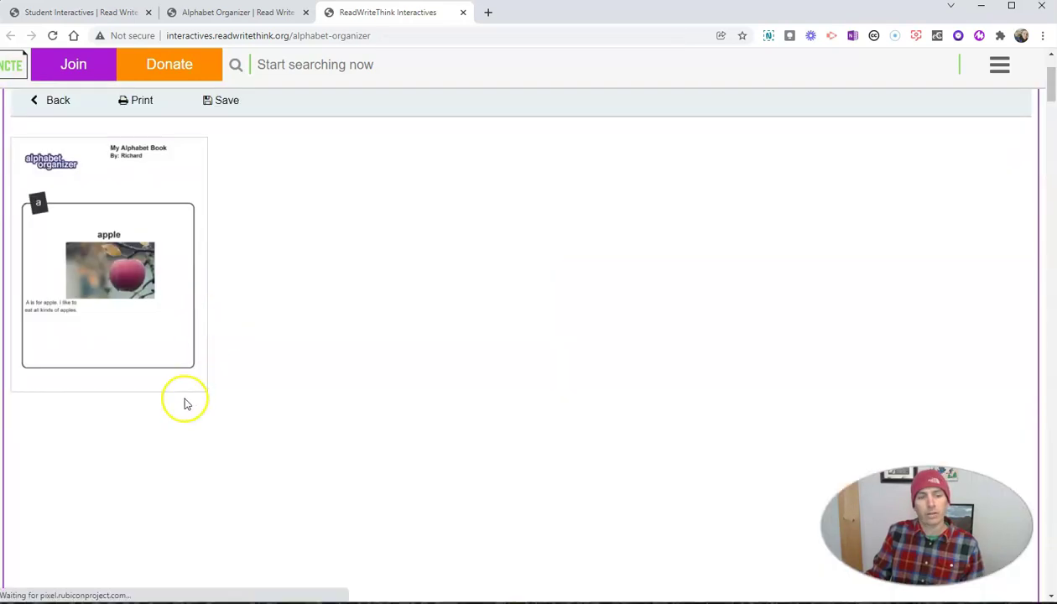
pyautogui.click(50, 102)
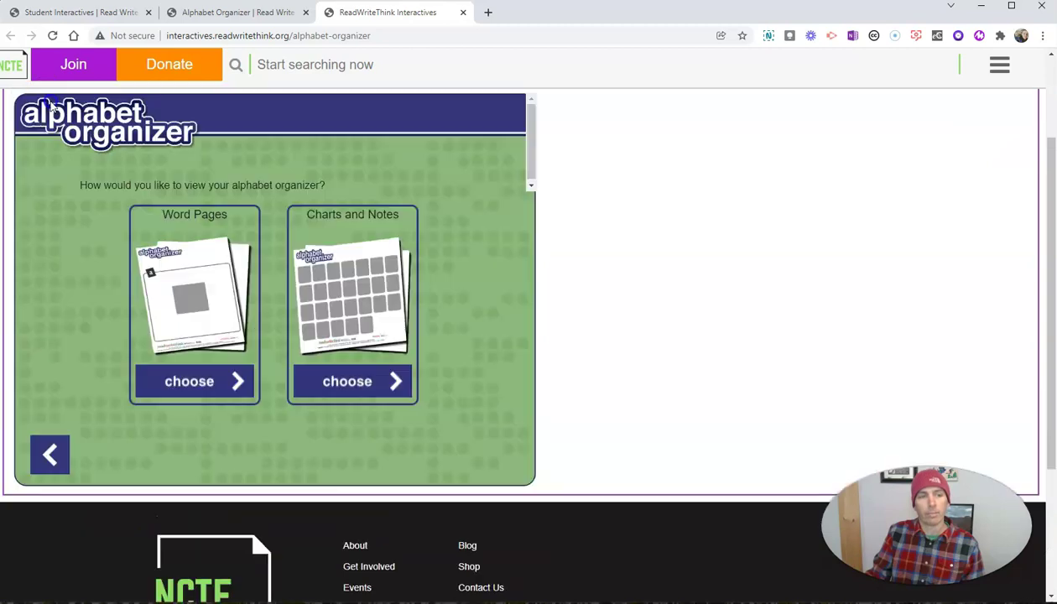
# - Go back to the letter selection and open the letter c to add a word
pyautogui.click(57, 456)
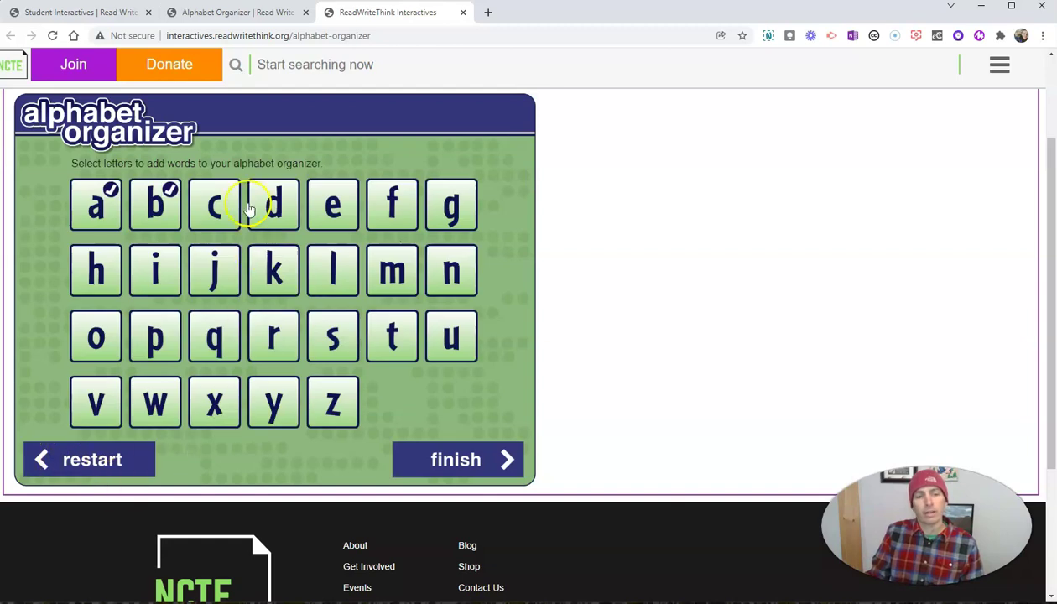
pyautogui.click(215, 214)
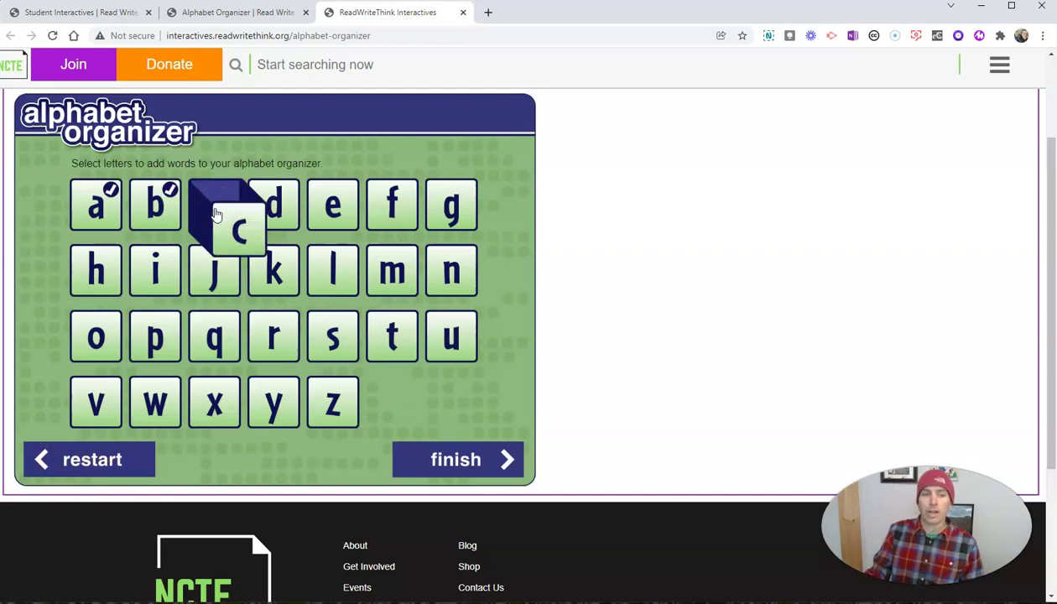